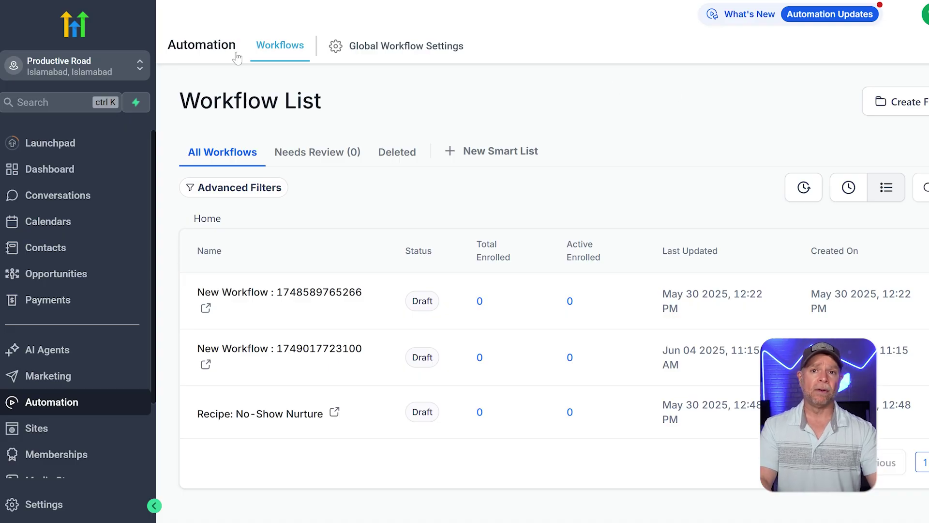
Step: Go to Payments and open the Products page, which lists 0 products
click(45, 66)
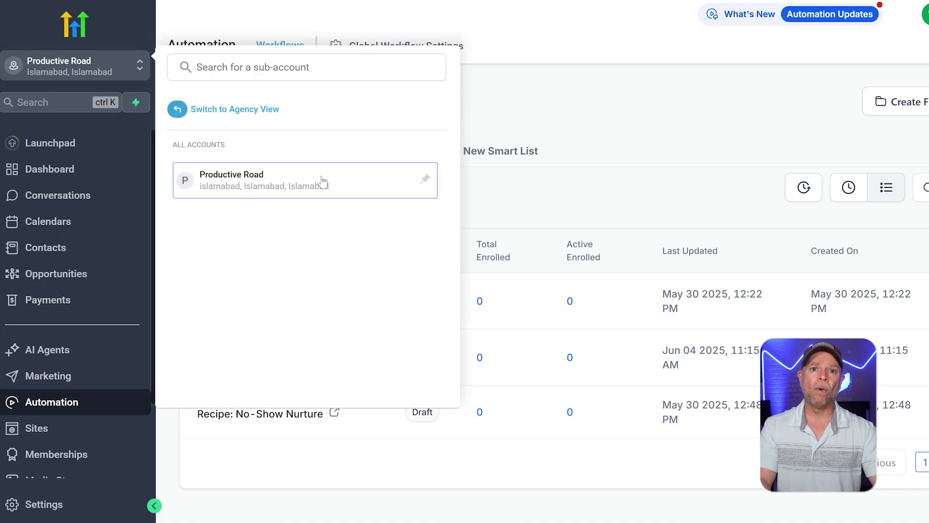
click(592, 135)
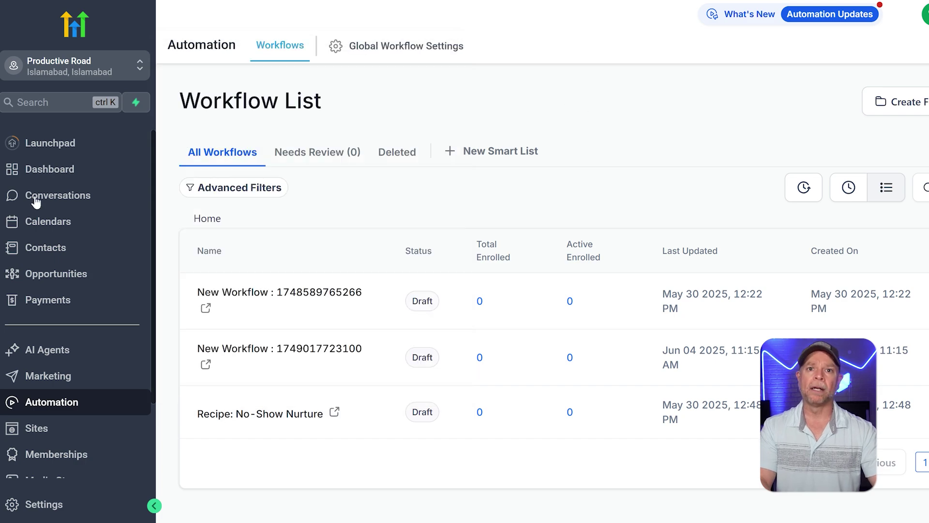
click(65, 310)
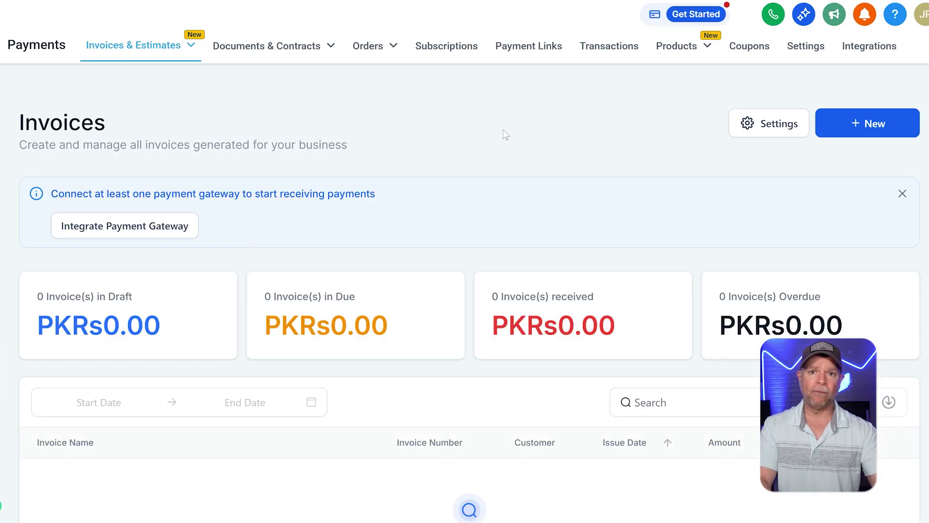
mouse_move(670, 54)
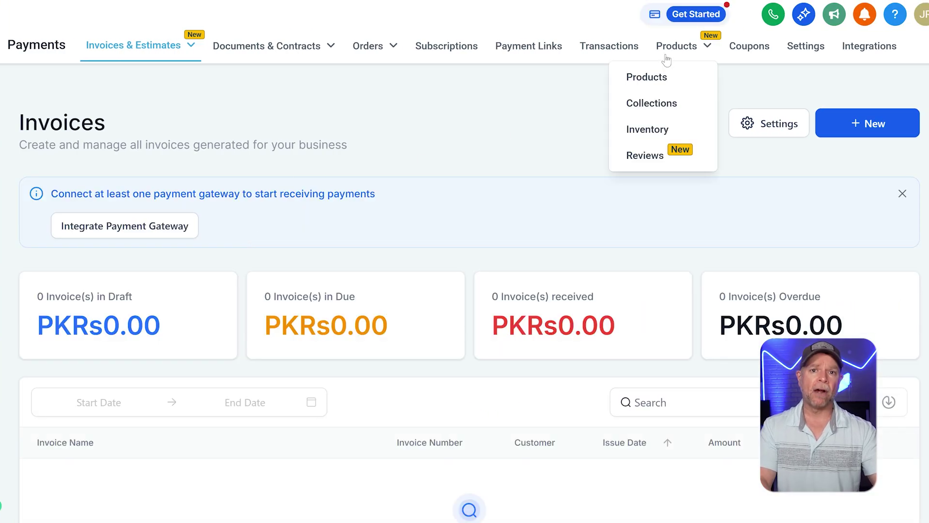
click(670, 55)
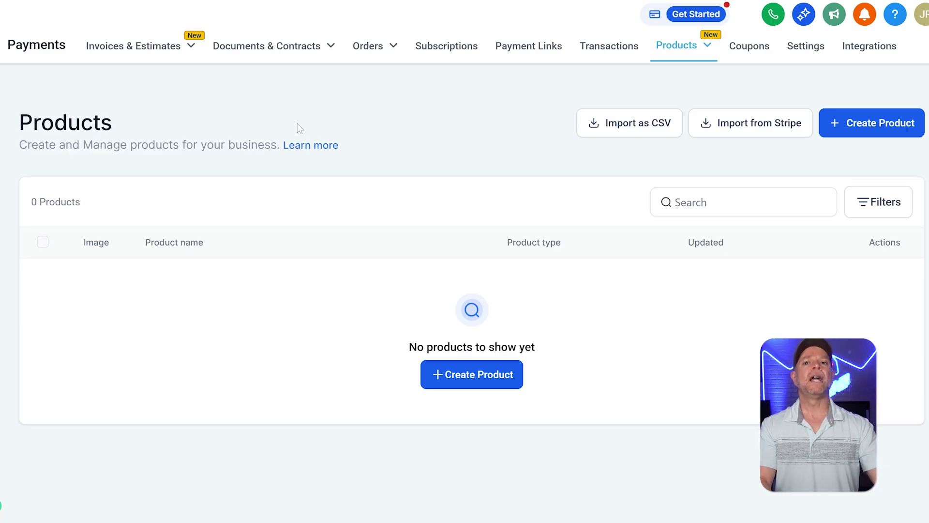
Step: Start a new product and review its Pricing and Search Engine Listing sections
click(867, 131)
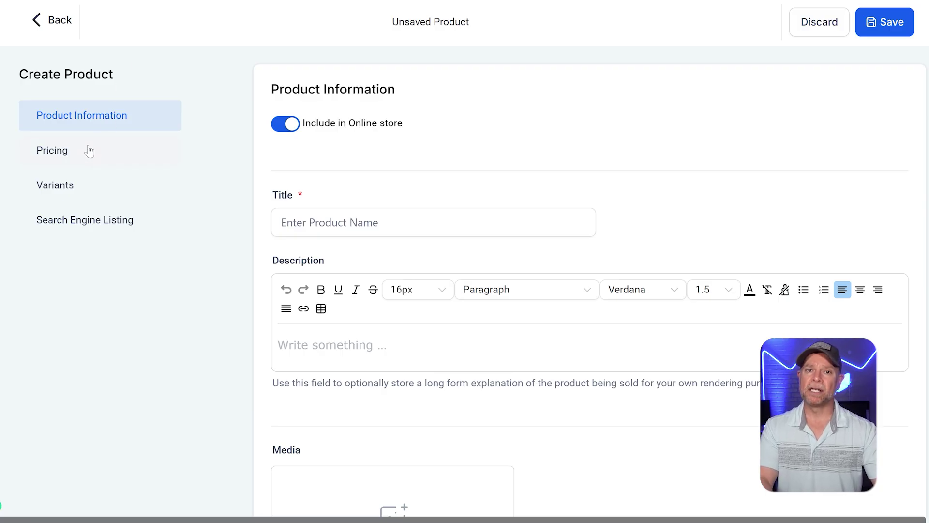
click(89, 151)
click(56, 225)
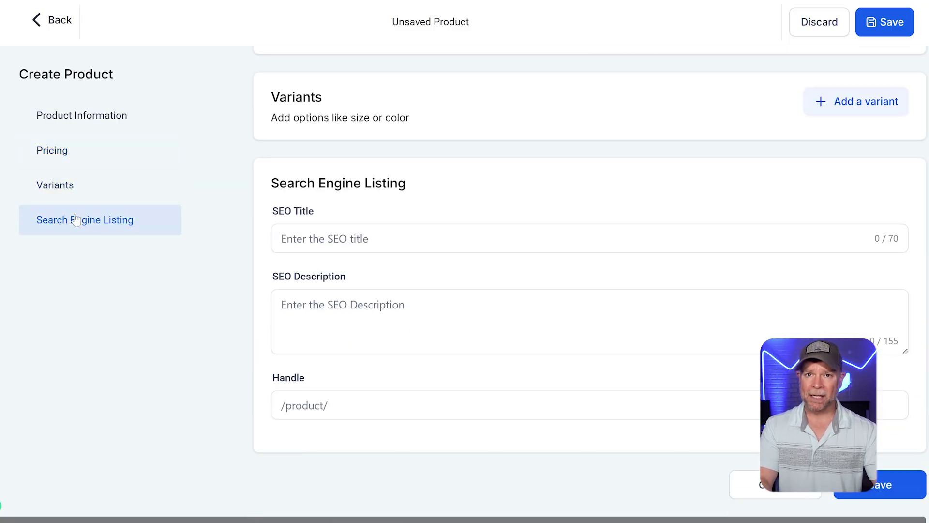
click(90, 122)
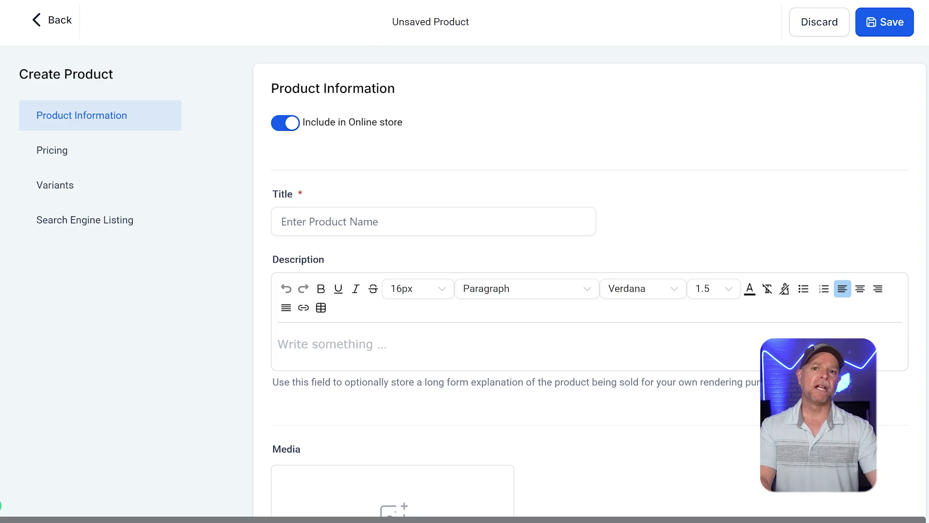
Step: Back in Product Information, select the empty Title and Description fields
click(338, 221)
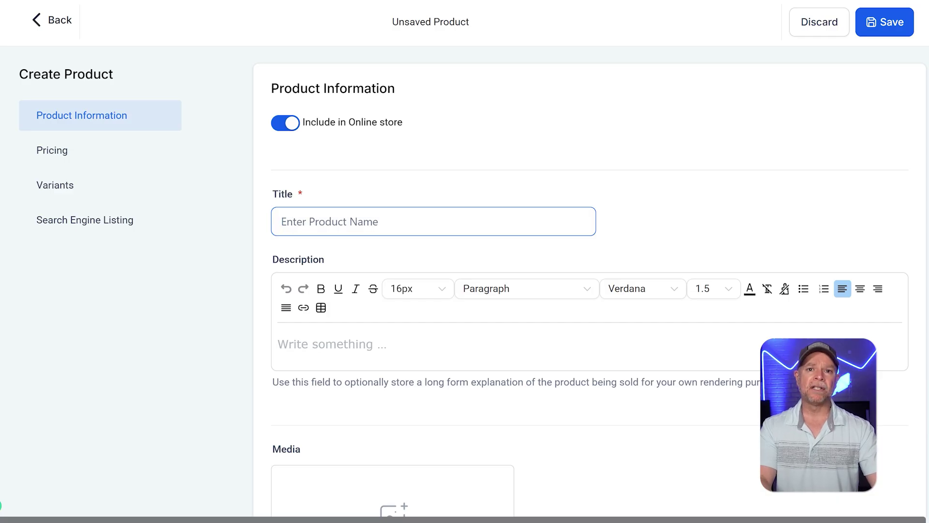
click(290, 344)
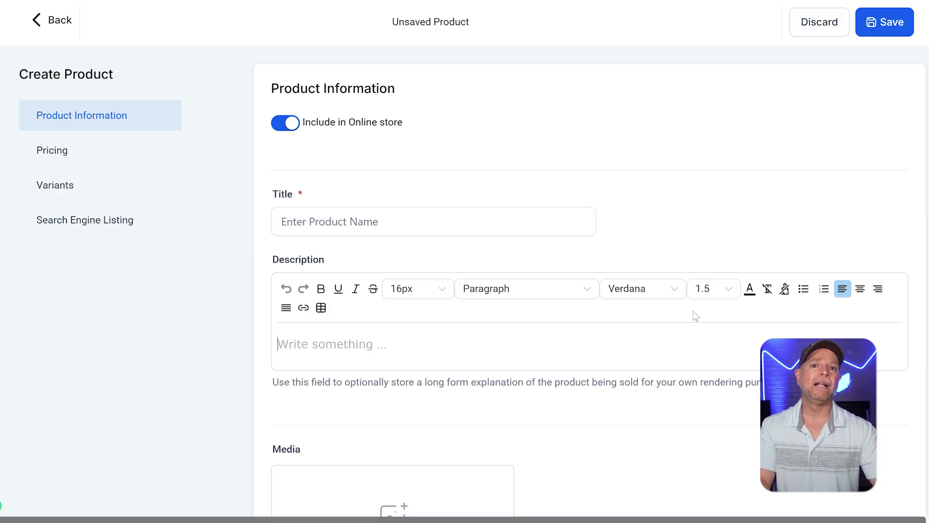
scroll(695, 316, down, 5)
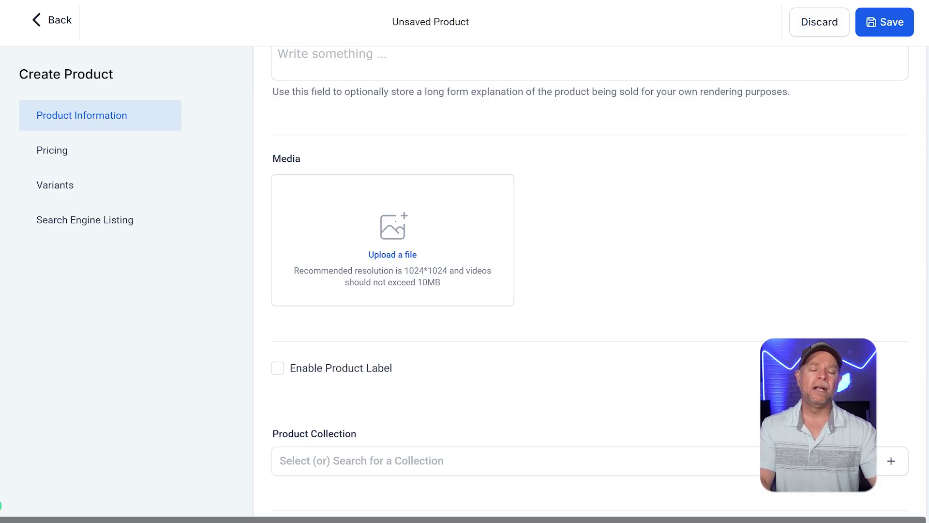
Step: Scroll past Media, Product Collection and tax settings to the Onetime PKR price
scroll(524, 240, down, 4)
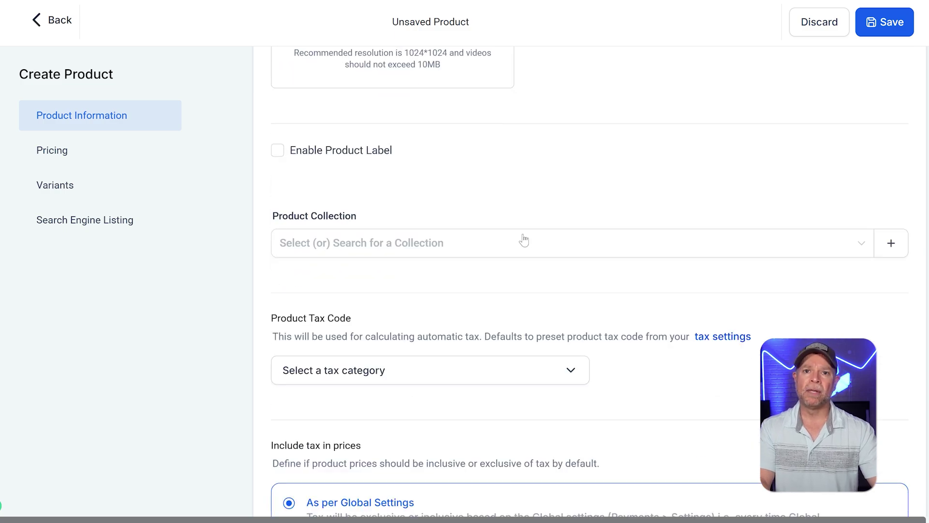
scroll(525, 240, down, 1)
scroll(523, 237, down, 1)
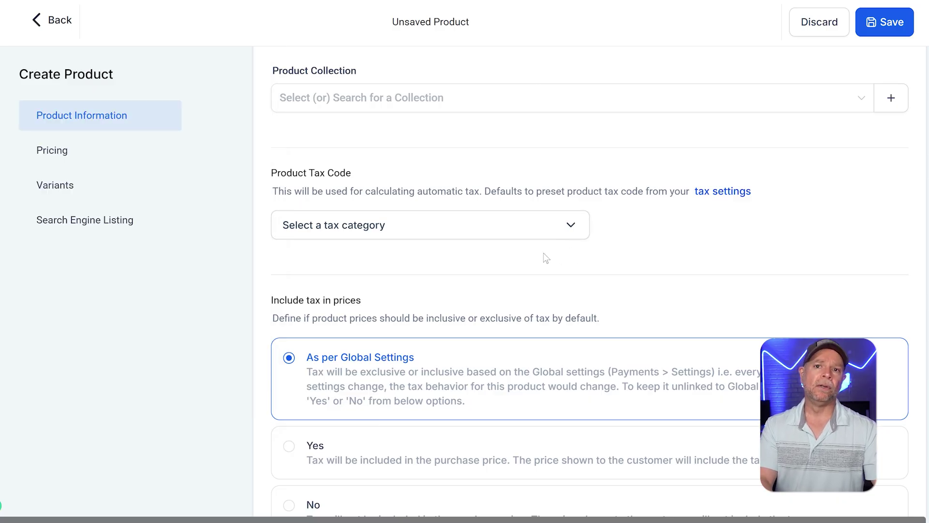
scroll(546, 258, down, 3)
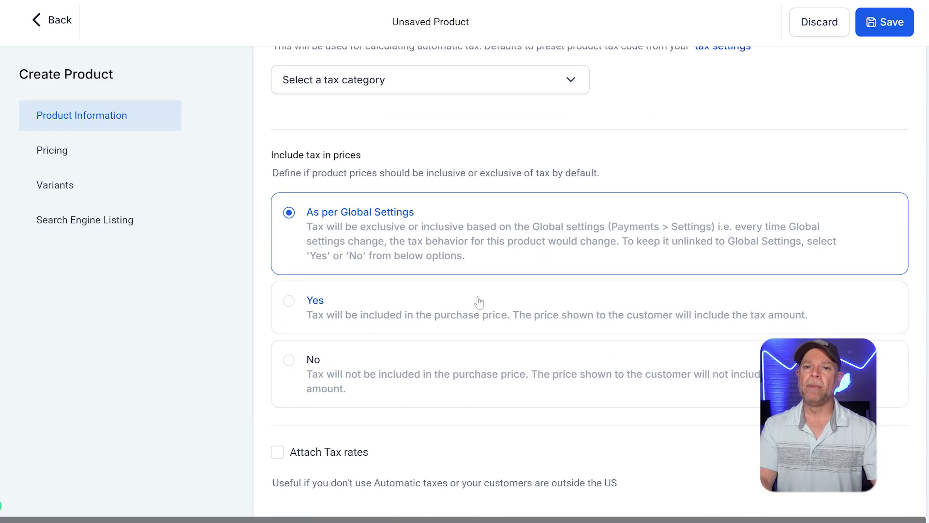
scroll(478, 301, down, 3)
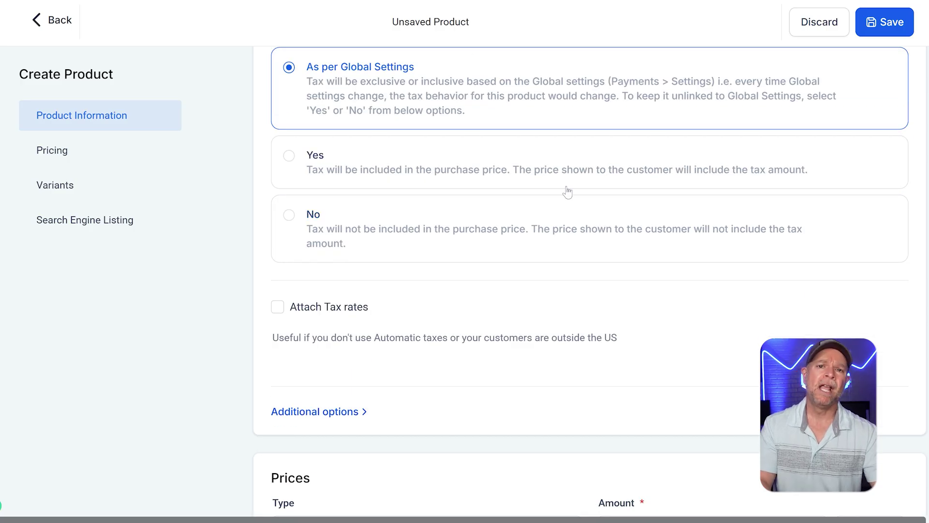
scroll(568, 192, down, 7)
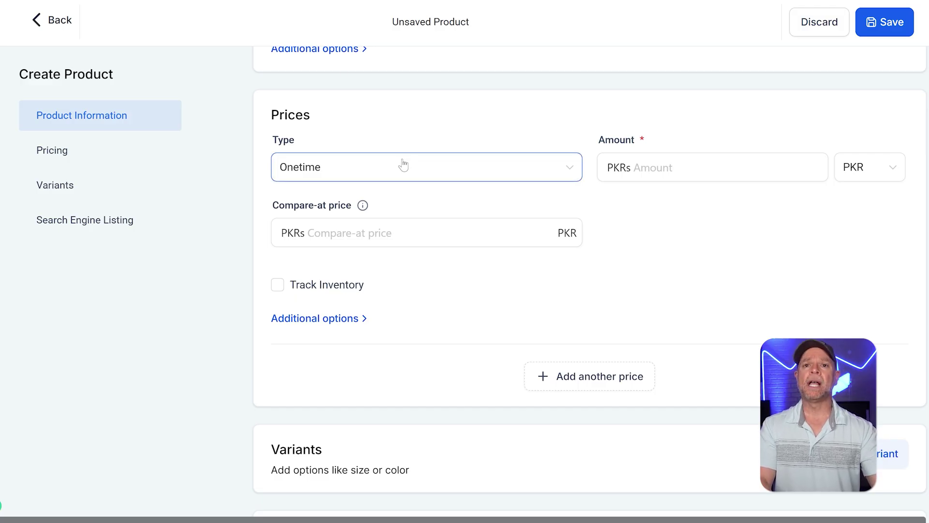
click(425, 175)
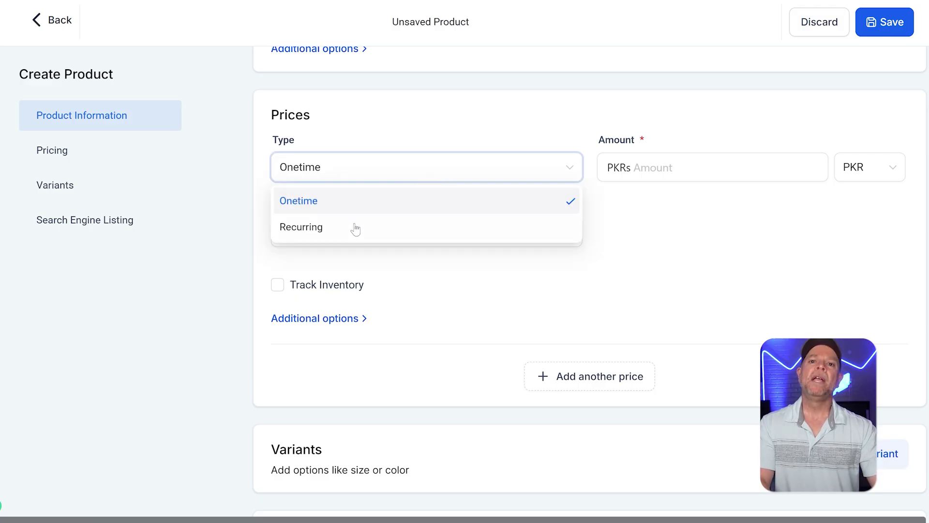
click(353, 234)
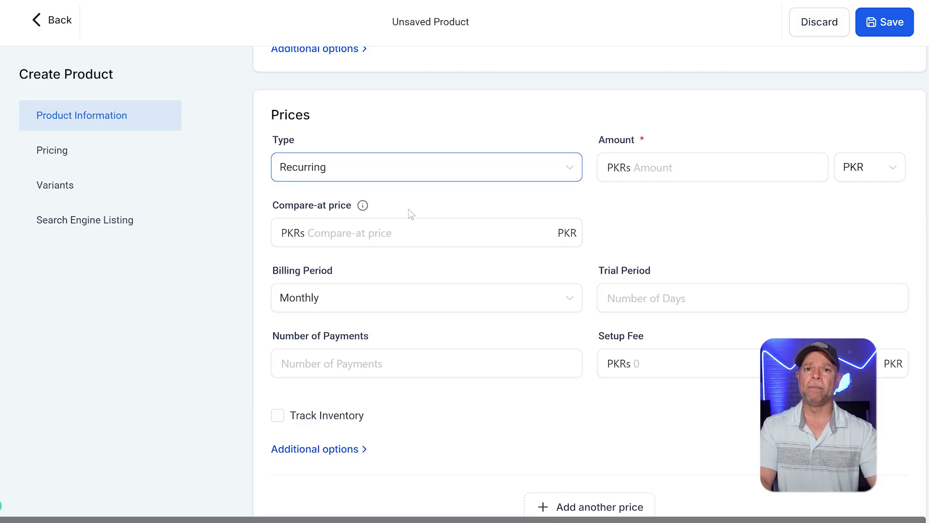
click(697, 167)
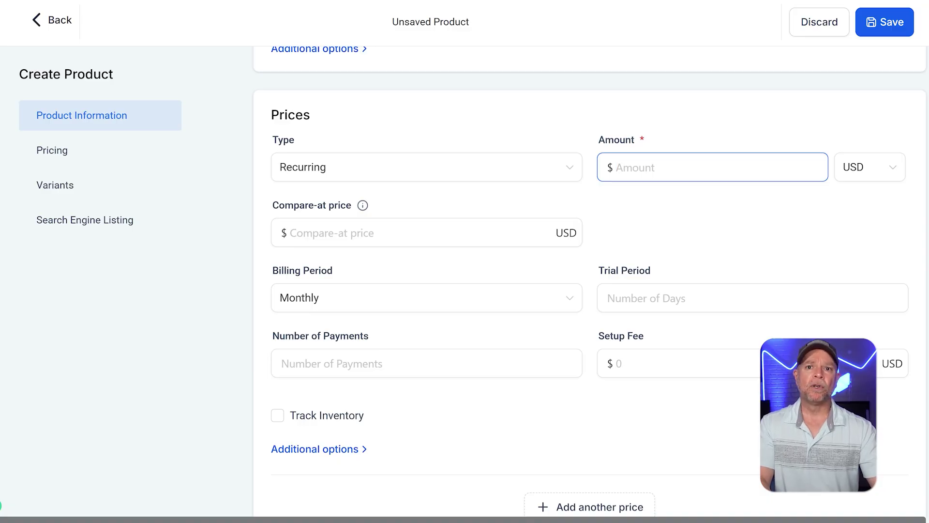
text(15.00)
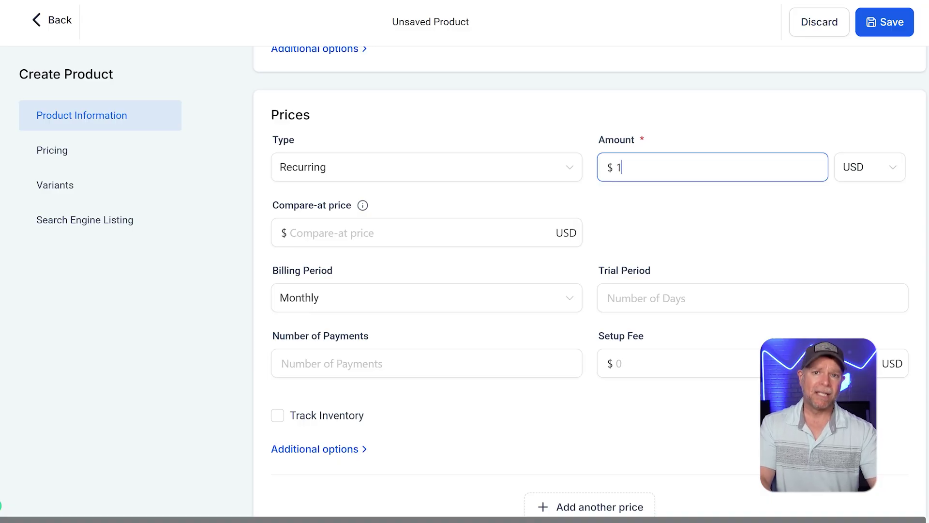
click(683, 200)
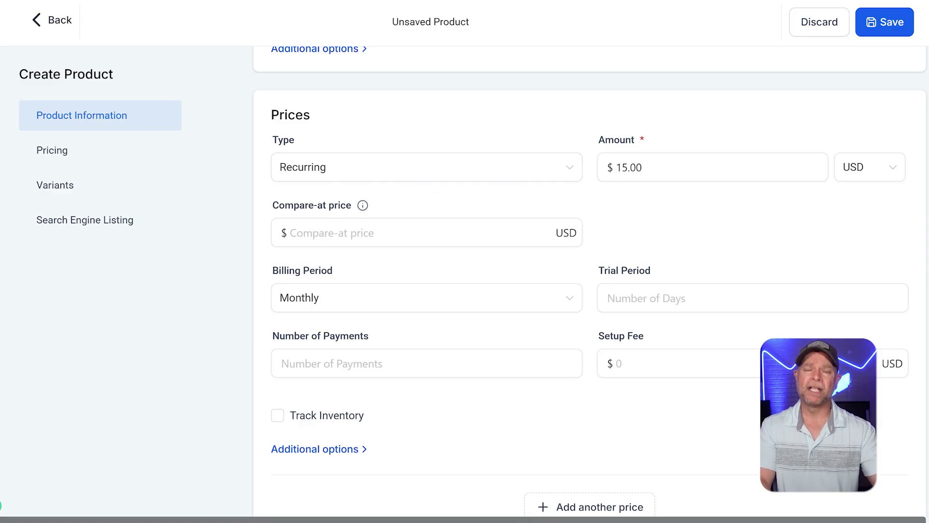
click(358, 233)
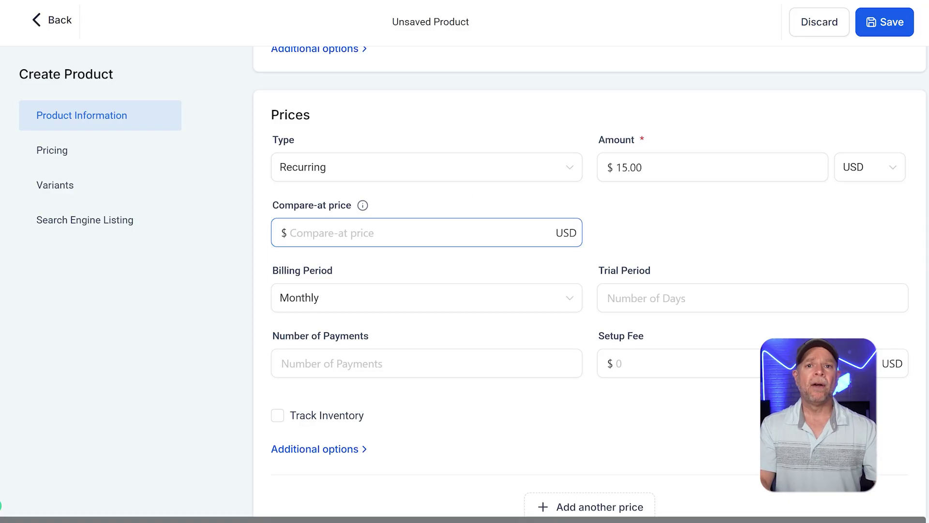
mouse_move(363, 207)
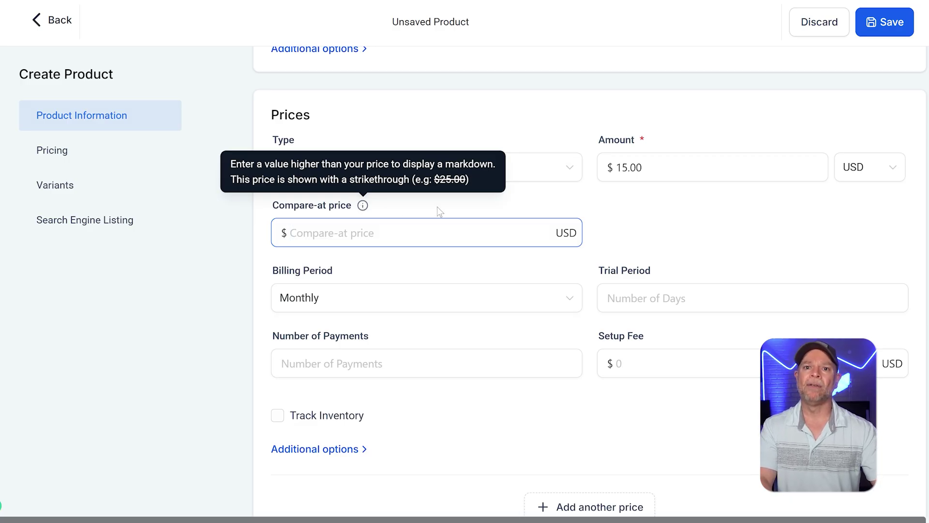
scroll(534, 211, down, 2)
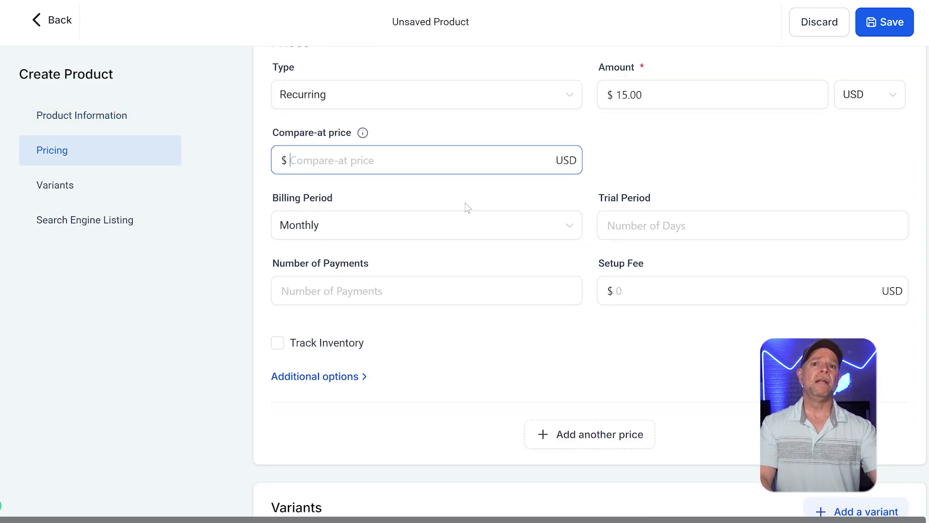
Step: Keep Monthly billing, check Number of Payments, and enter a Setup Fee of 0
click(488, 236)
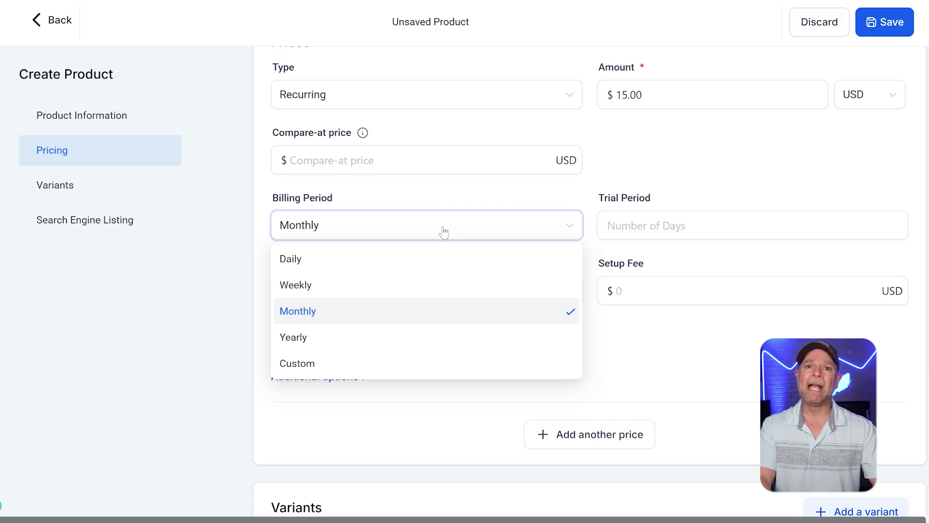
click(402, 323)
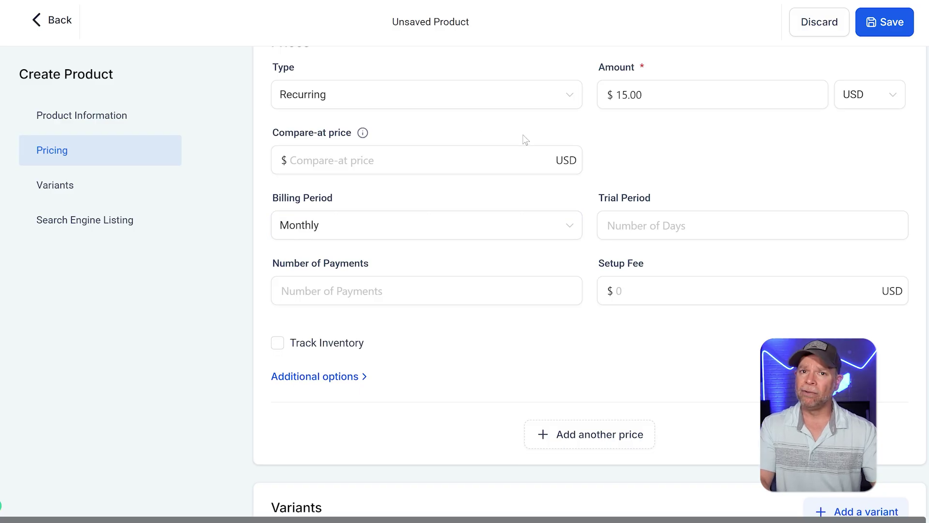
click(409, 280)
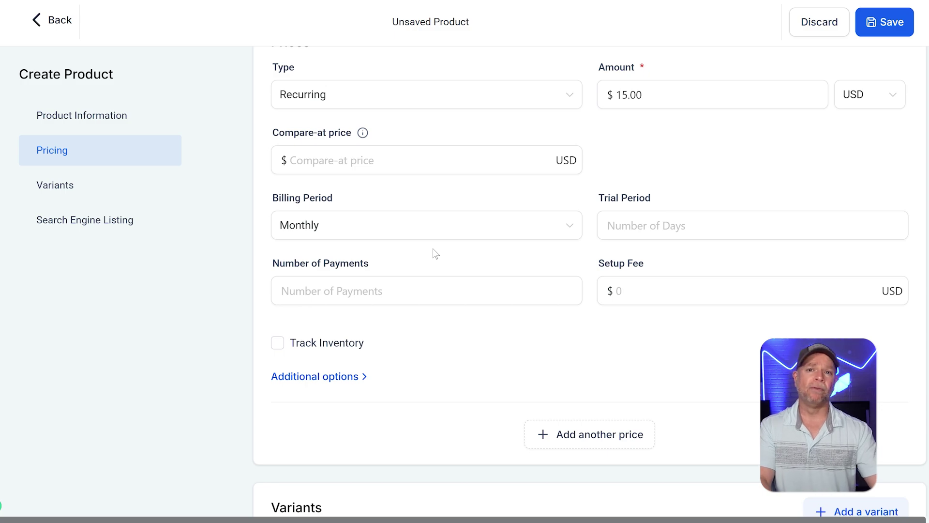
click(399, 289)
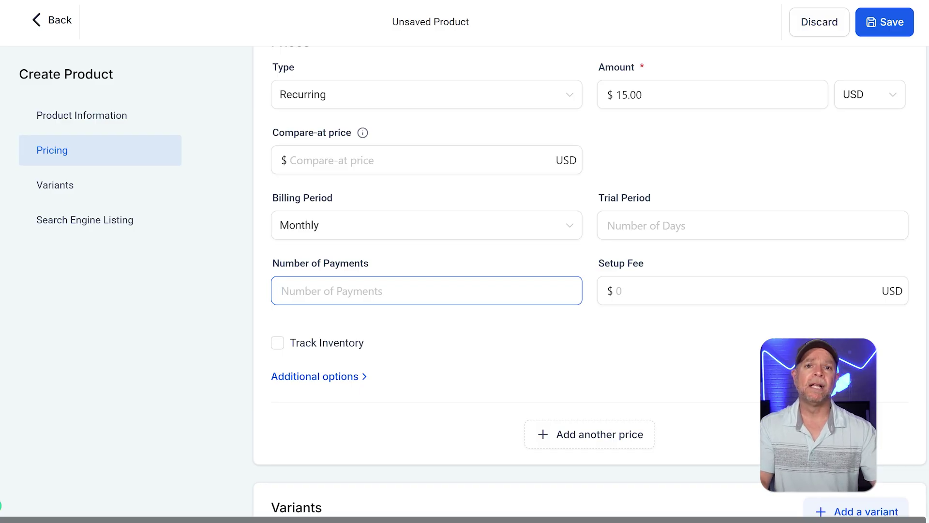
click(752, 291)
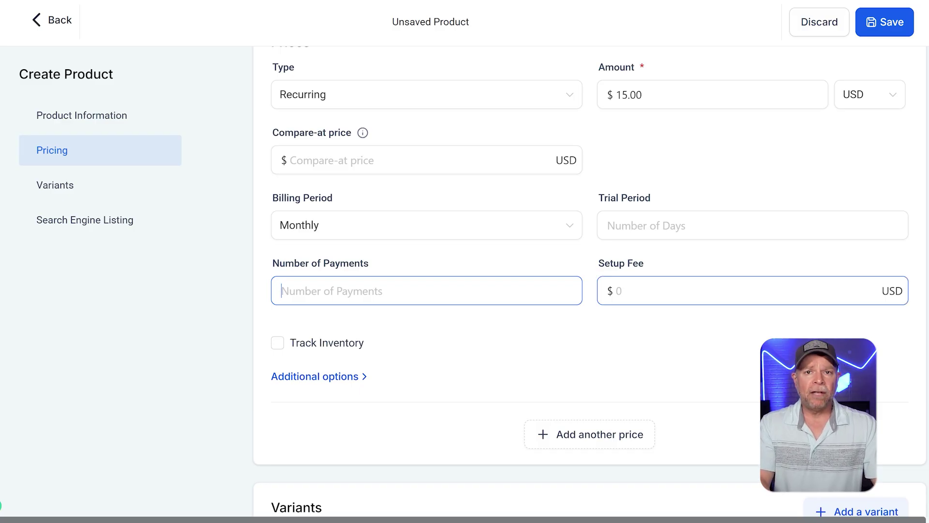
click(618, 290)
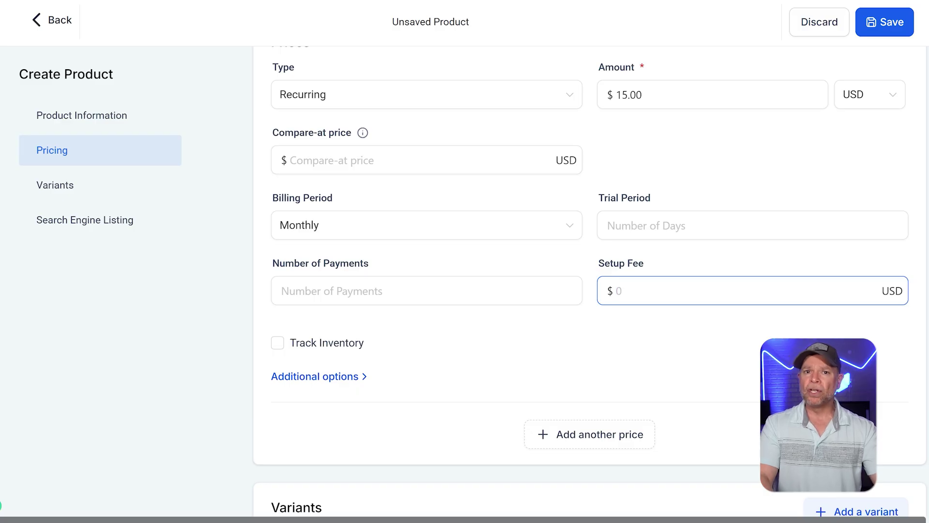
text(0)
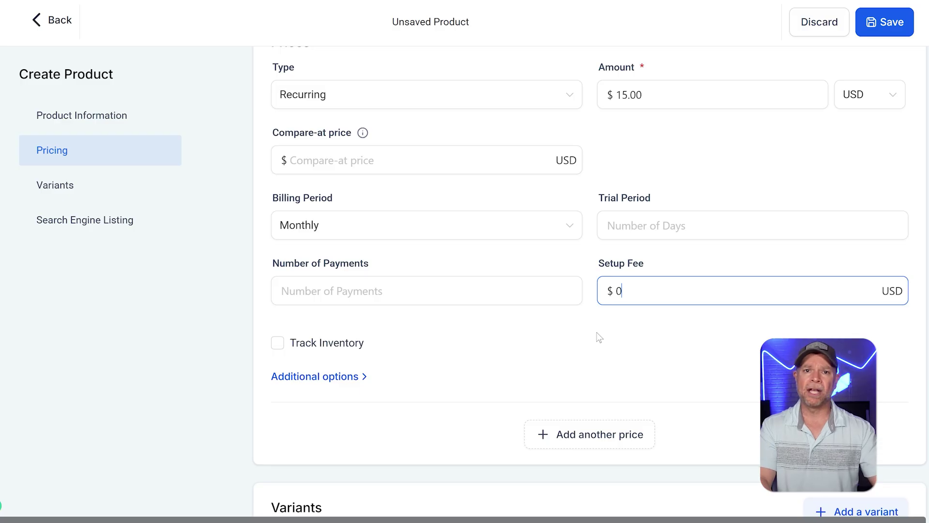
scroll(599, 338, down, 2)
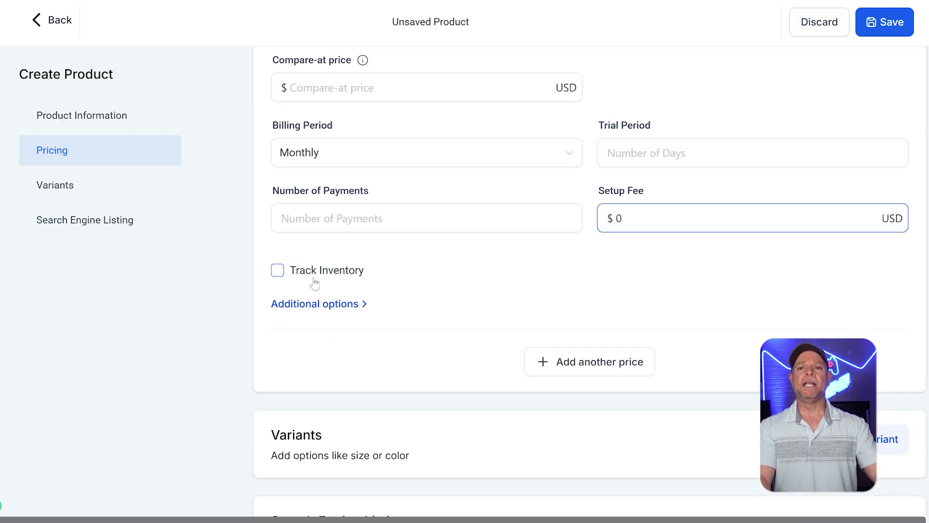
click(279, 272)
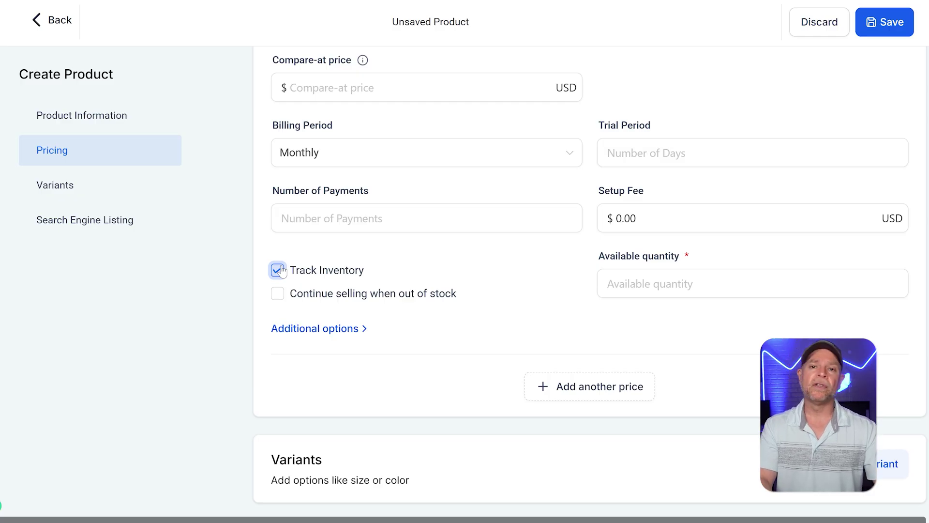
click(278, 270)
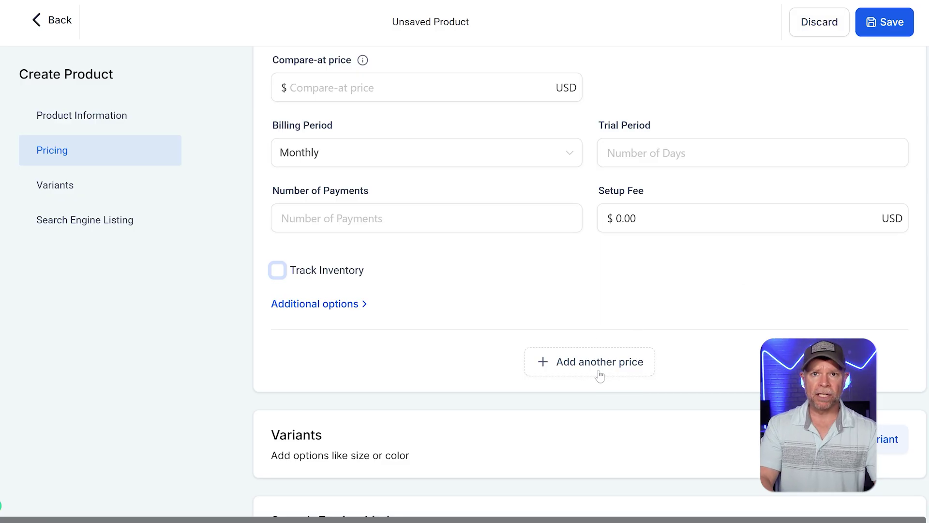
scroll(600, 375, down, 5)
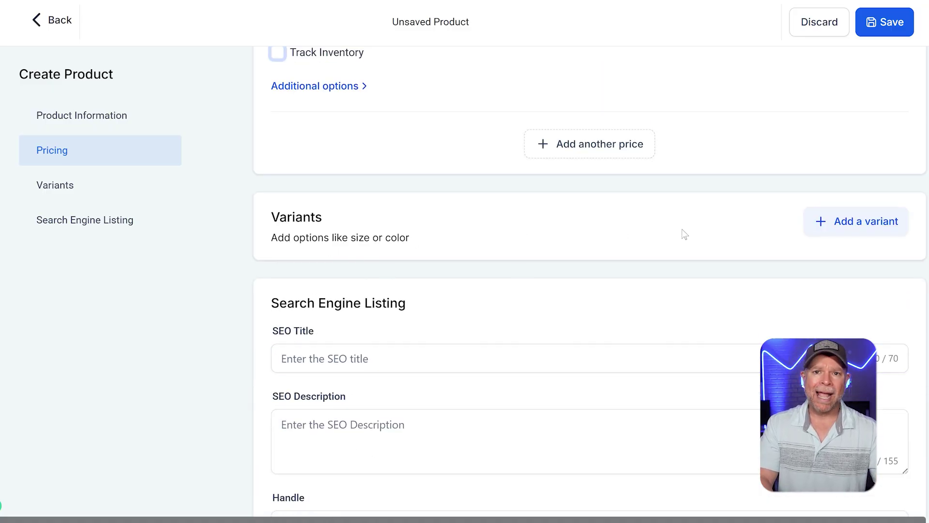
Step: Add a New variant row priced at $15.00, then select the empty SEO Title field
click(822, 227)
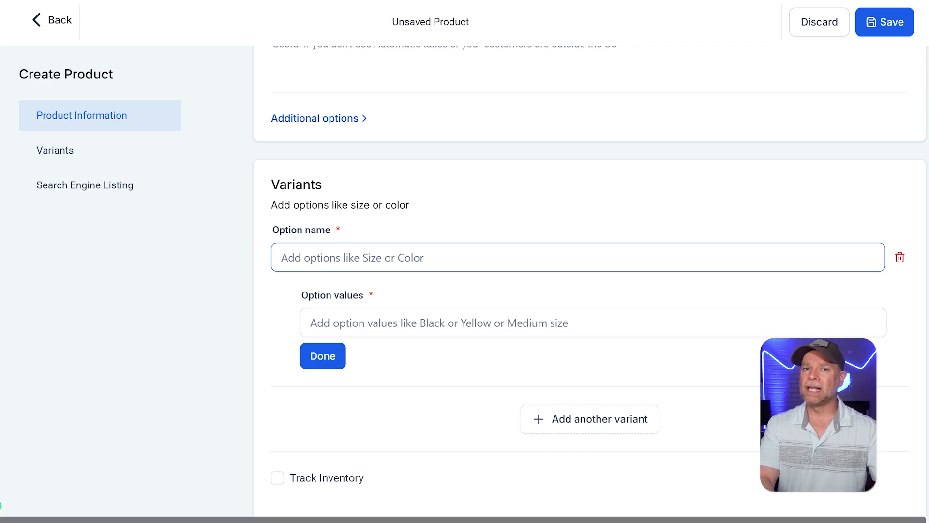
scroll(536, 288, down, 5)
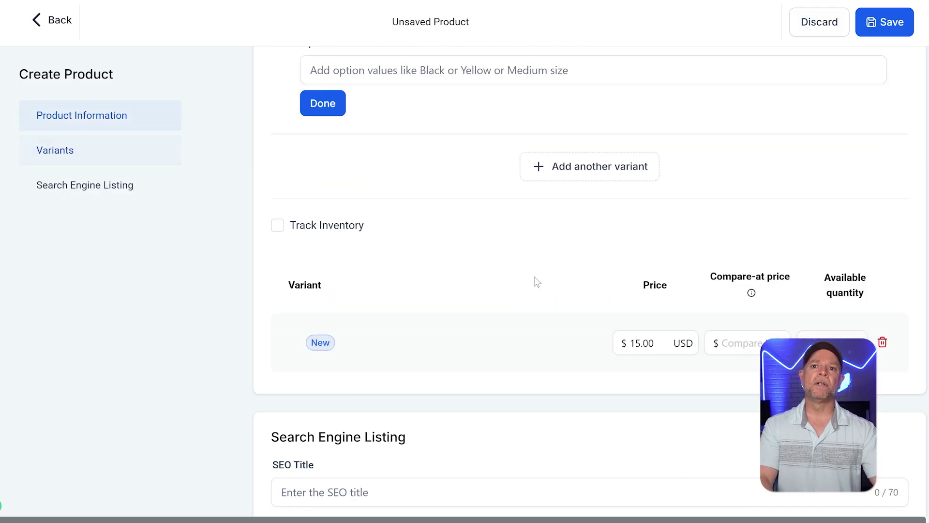
scroll(536, 280, down, 1)
scroll(534, 277, down, 4)
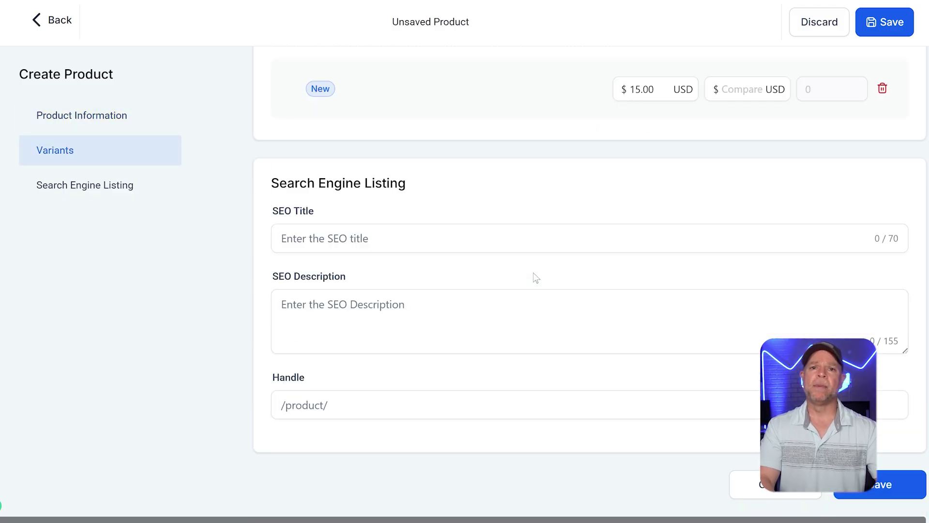
click(335, 226)
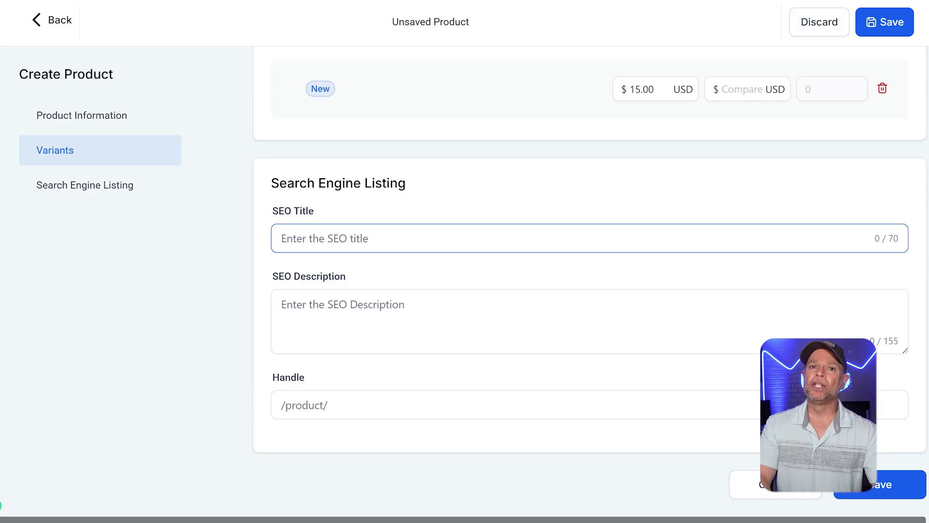
click(282, 304)
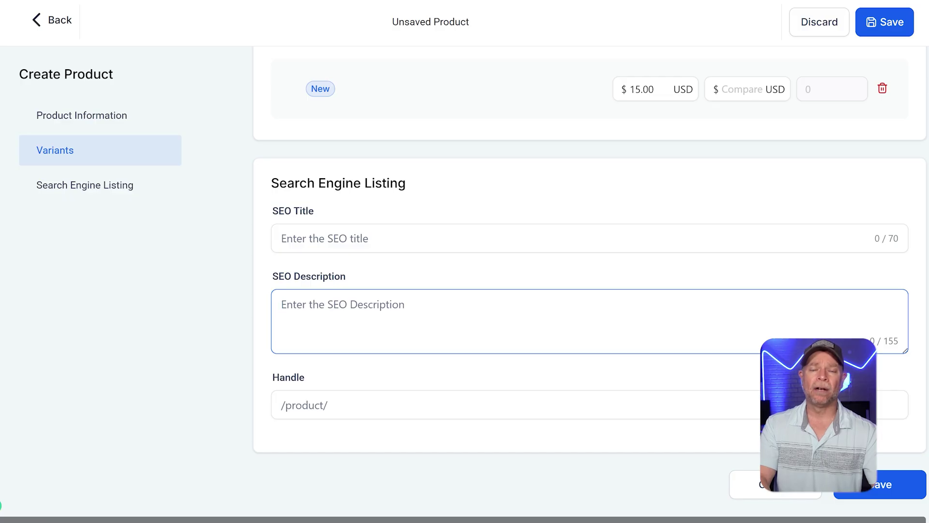
click(331, 405)
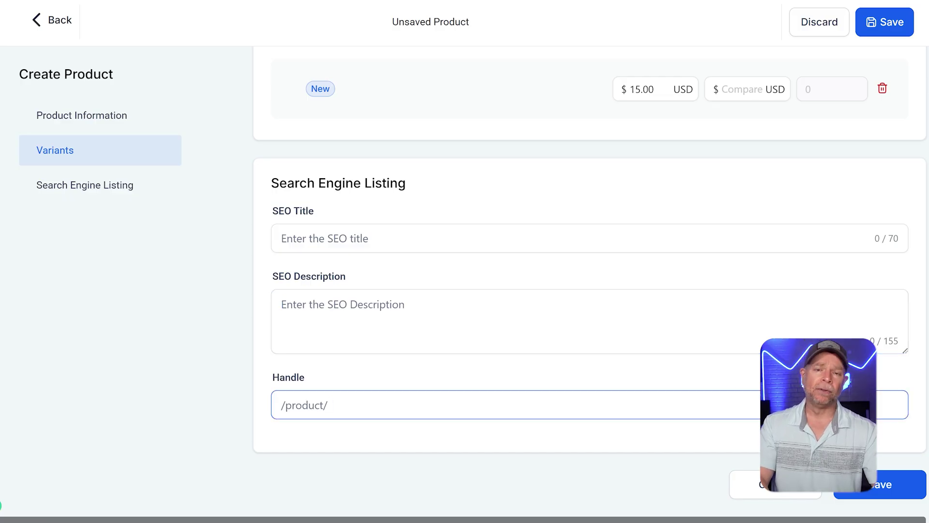